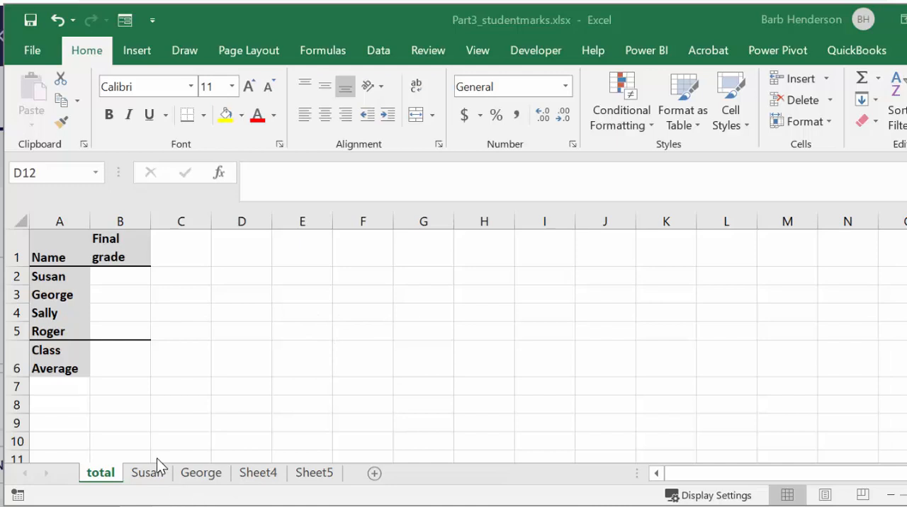
- On the first student's sheet, calculate the weighted midterm mark in D2 with the formula =B2*C2
left_click(143, 477)
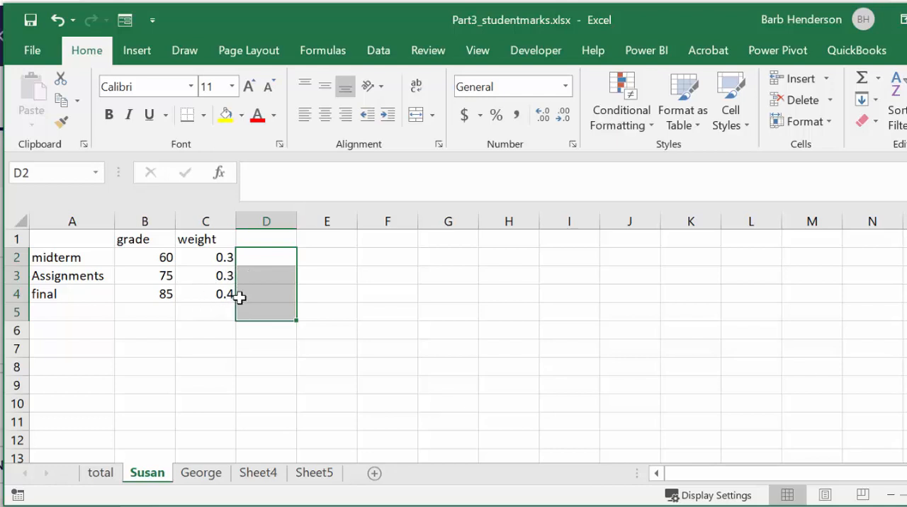
left_click(246, 257)
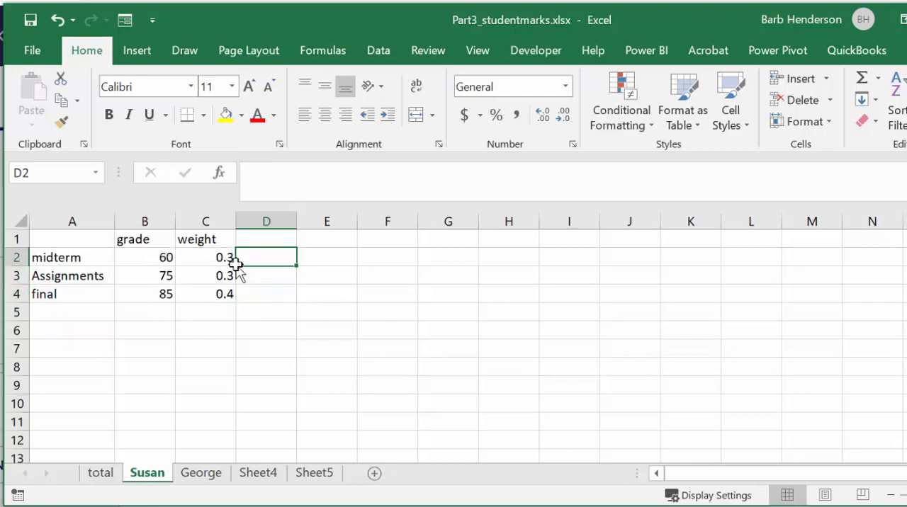
type("=")
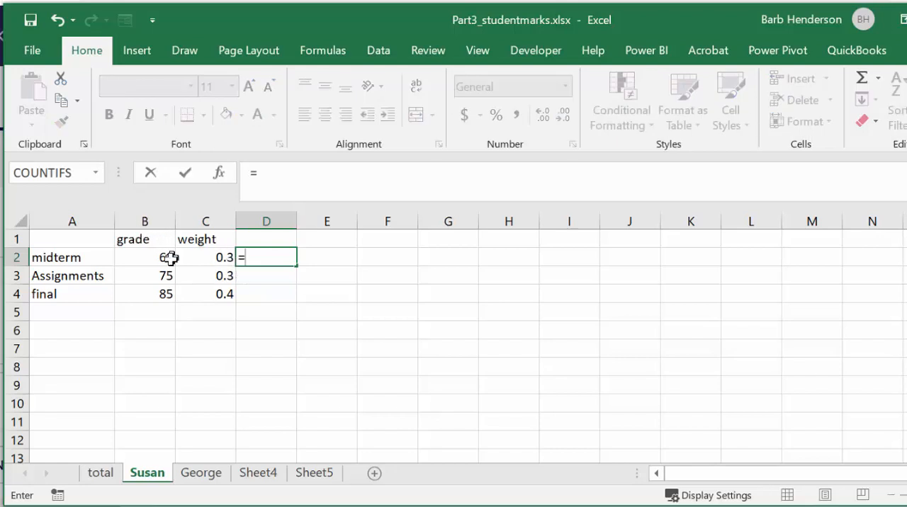
left_click(159, 262)
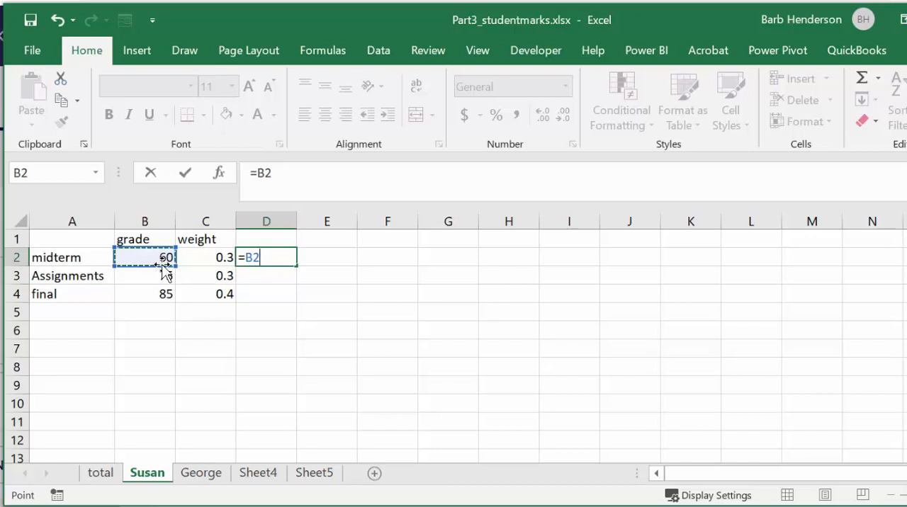
type("*")
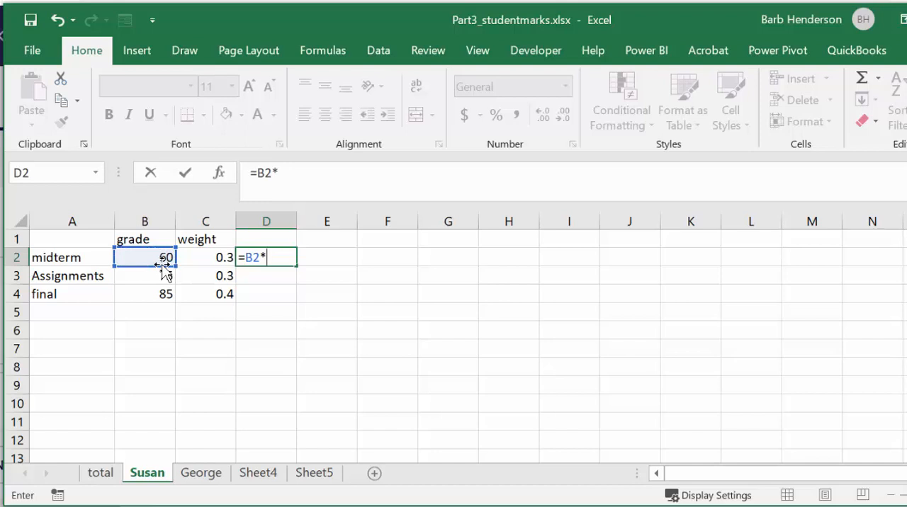
left_click(218, 257)
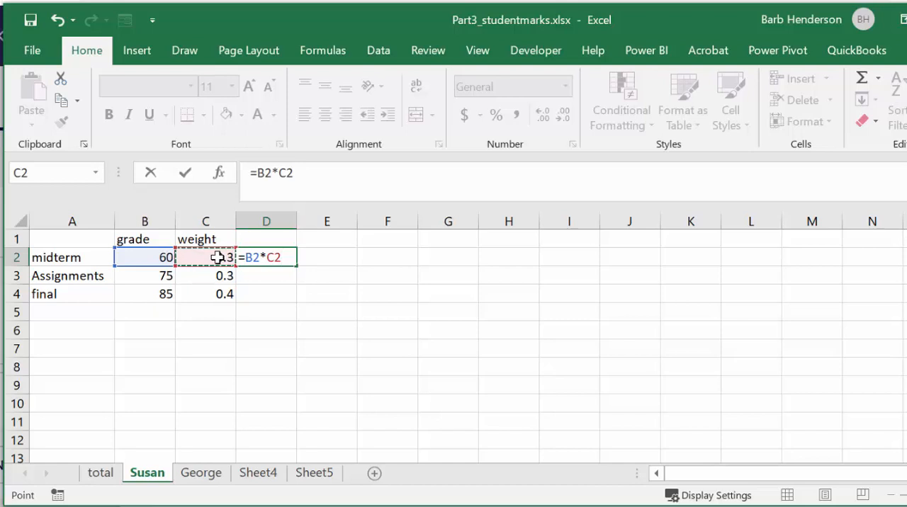
key("Return")
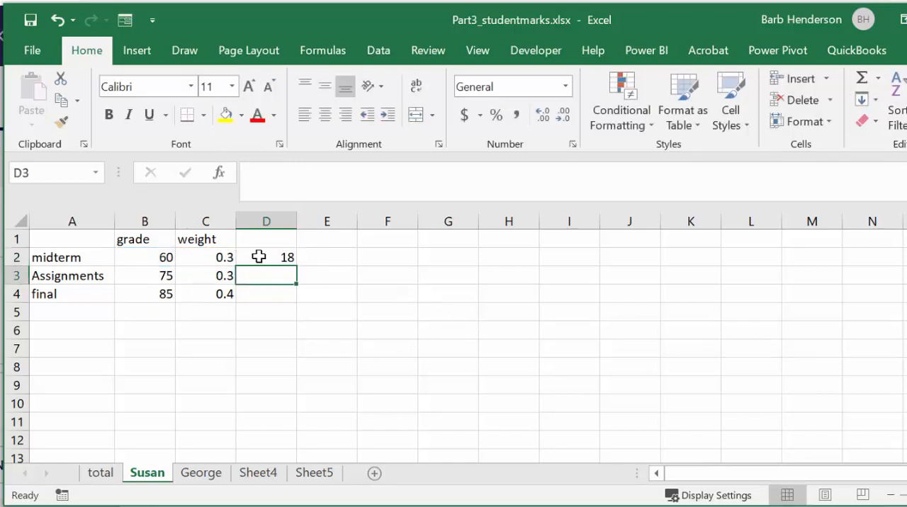
- Fill the D2 formula down to D4 and total the weighted marks in D5 with =SUM(D2:D4)
left_click(259, 256)
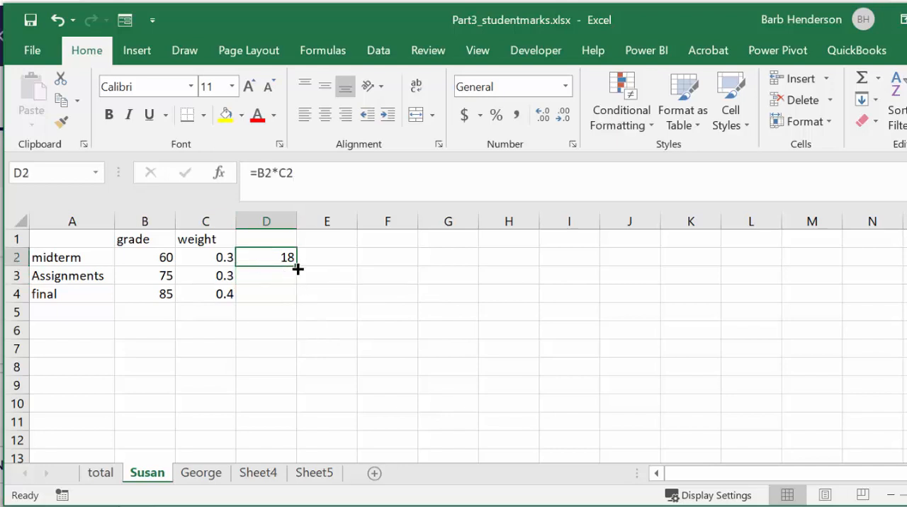
left_click_drag(294, 269, 294, 300)
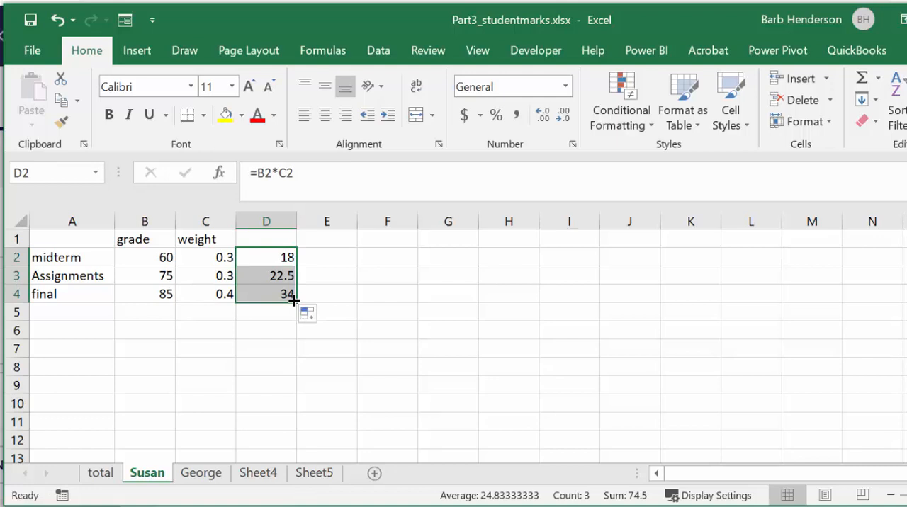
left_click(260, 314)
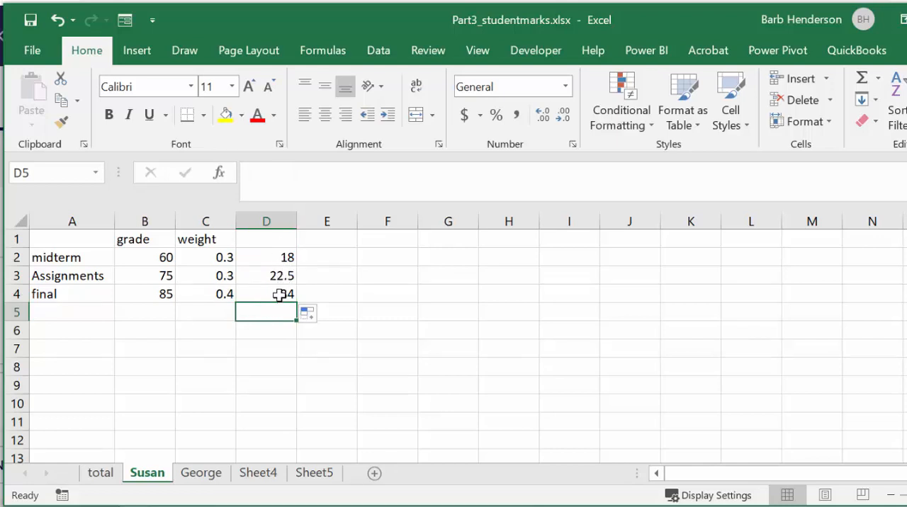
left_click(862, 79)
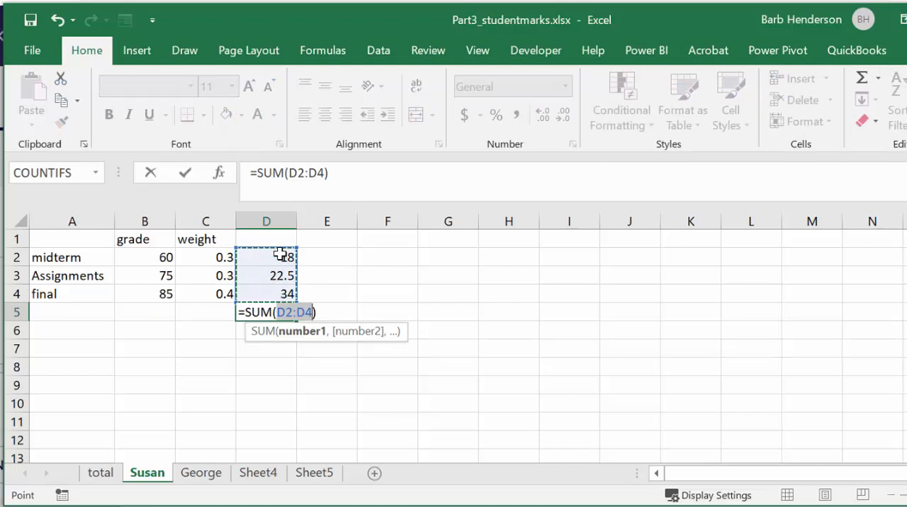
key("Return")
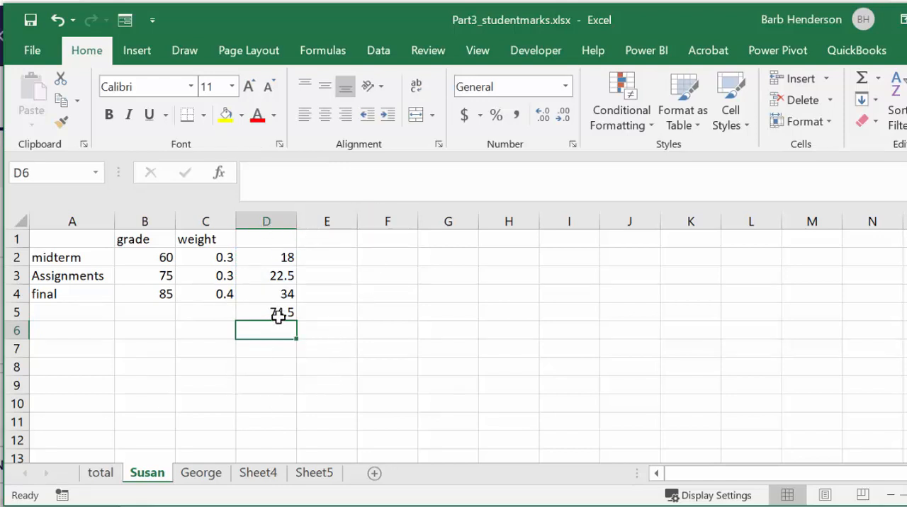
- On the total sheet, link the first student's final grade in B2 to cell D5 of that student's sheet and review the formula
left_click(101, 474)
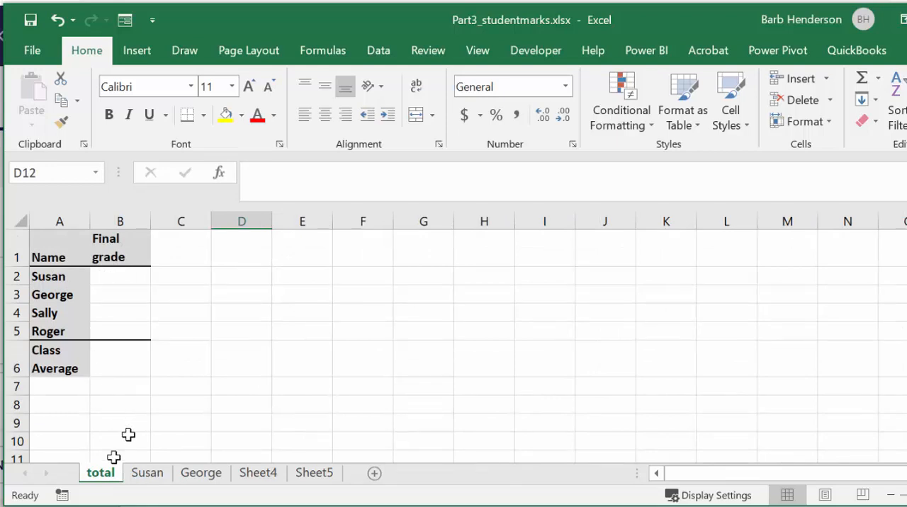
left_click(149, 475)
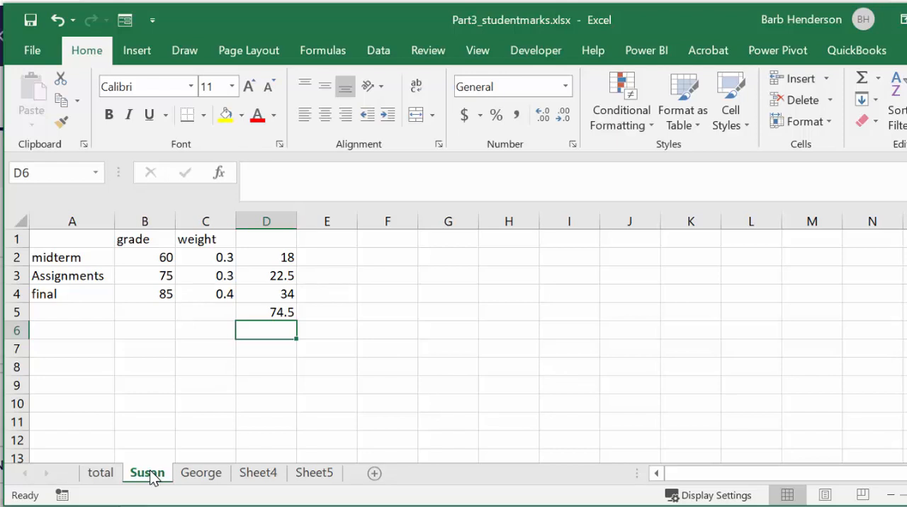
left_click(100, 473)
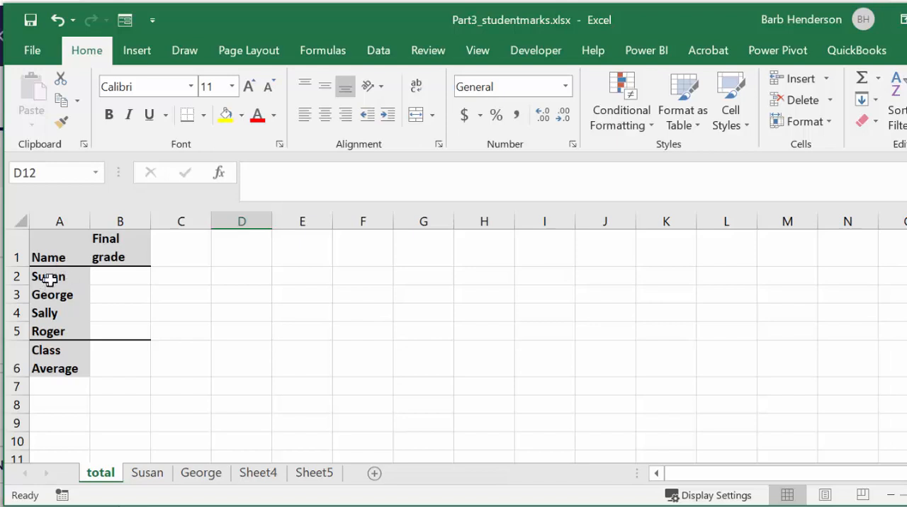
left_click(114, 276)
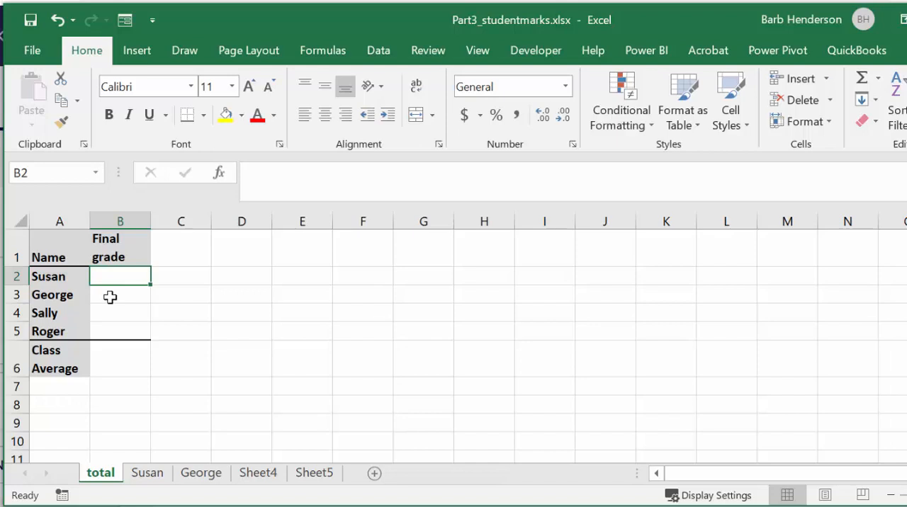
type("=")
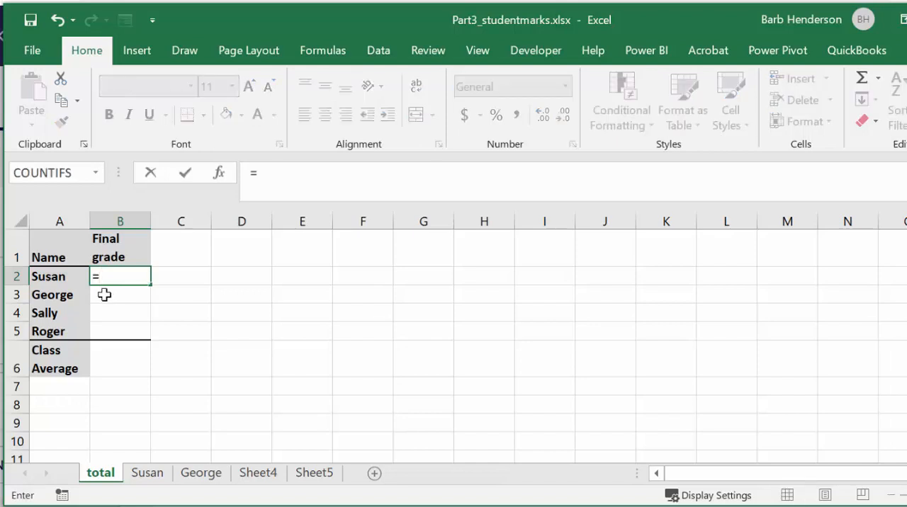
left_click(147, 473)
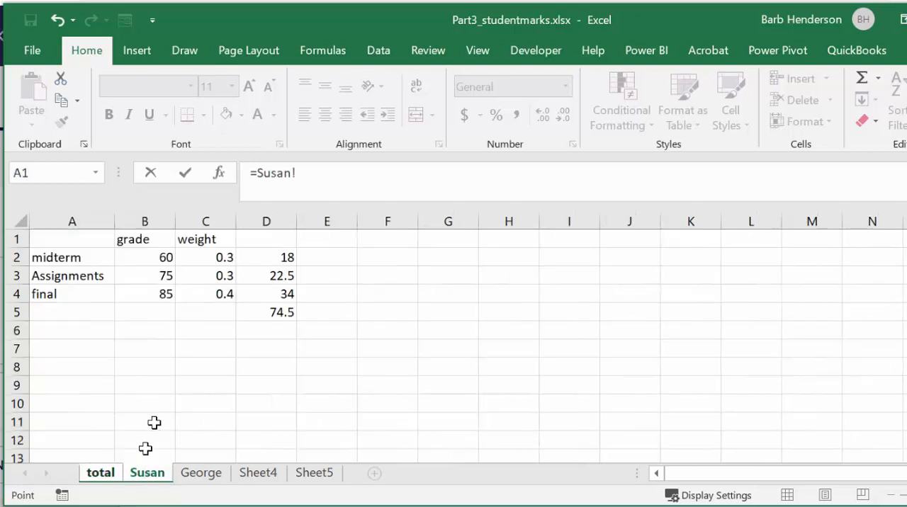
left_click(280, 312)
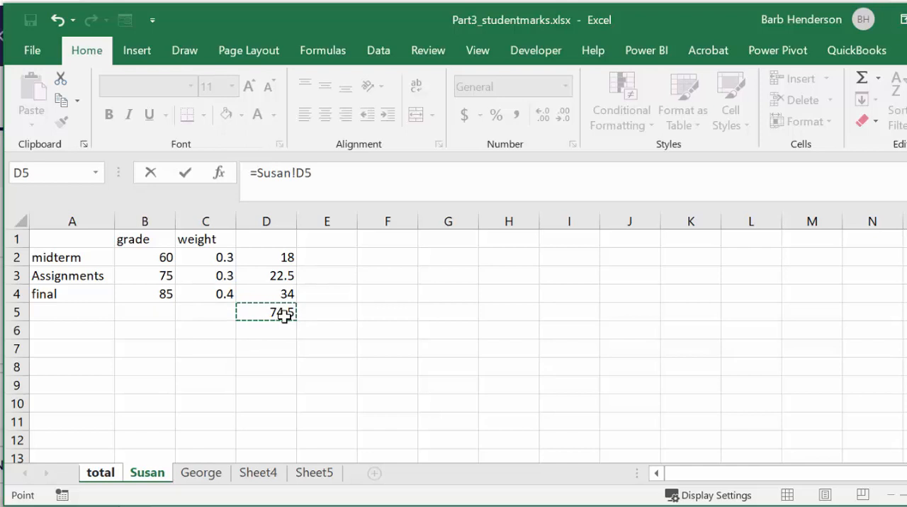
key("Return")
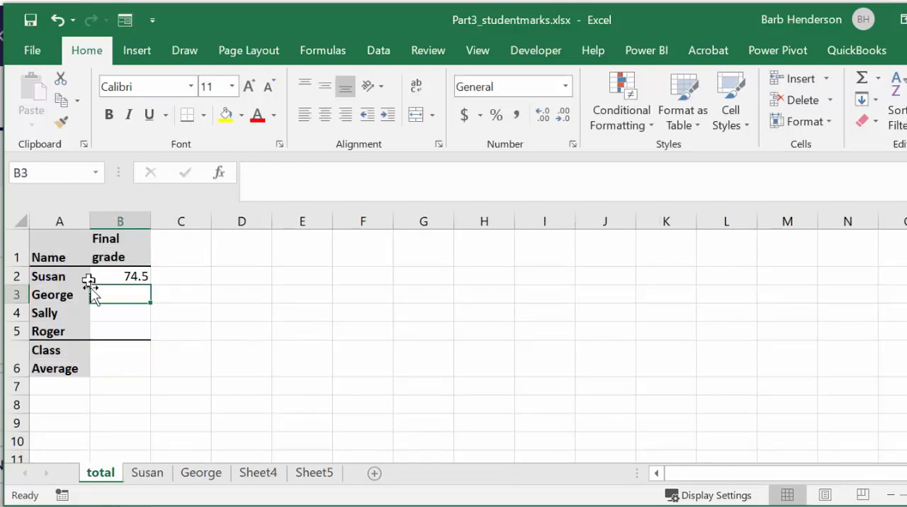
left_click(122, 276)
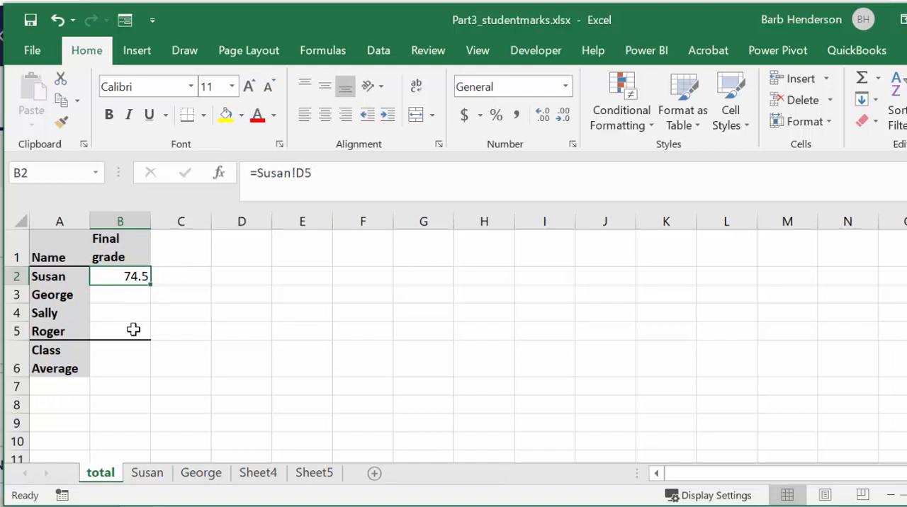
key("Down")
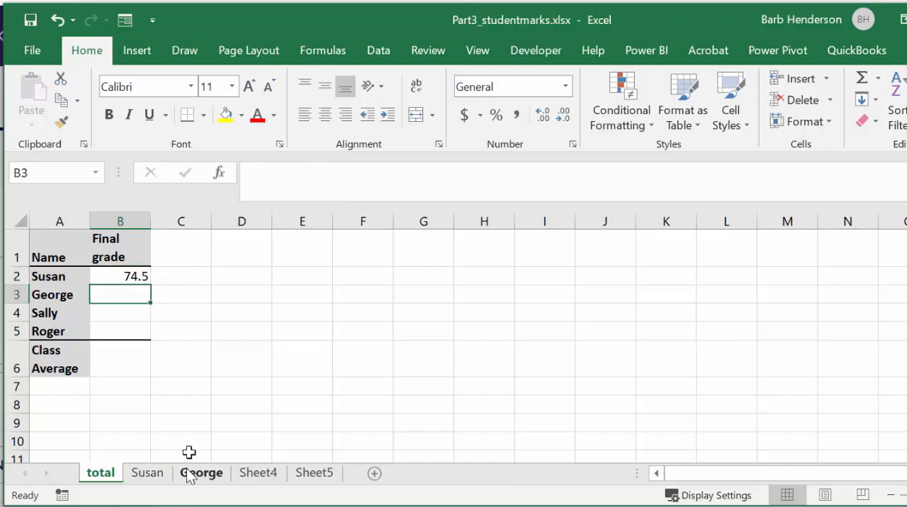
- Set the midterm grade in B2 of the first student's sheet to 75 and check the linked final grade on the total sheet
left_click(148, 476)
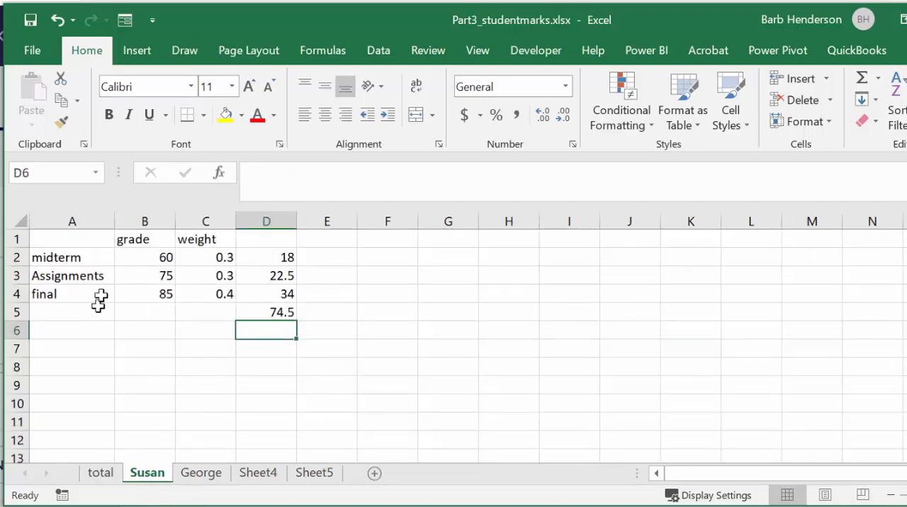
left_click(165, 255)
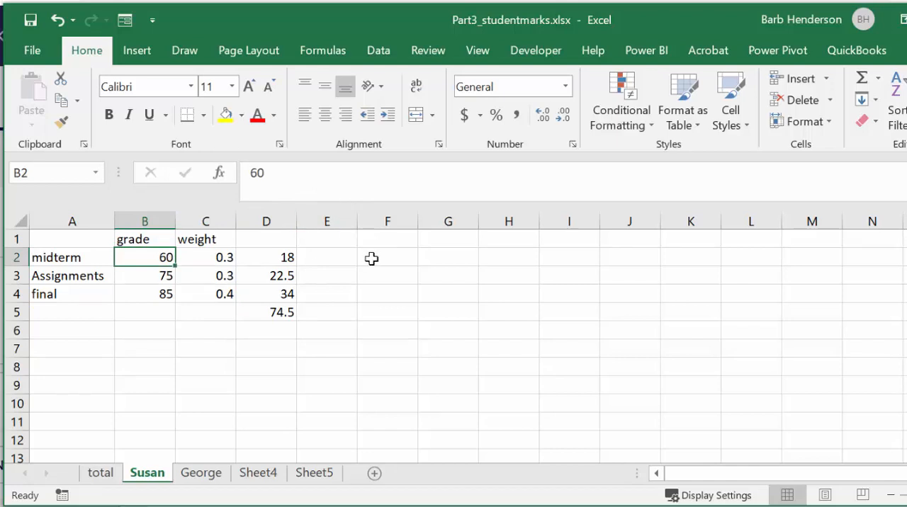
type("7")
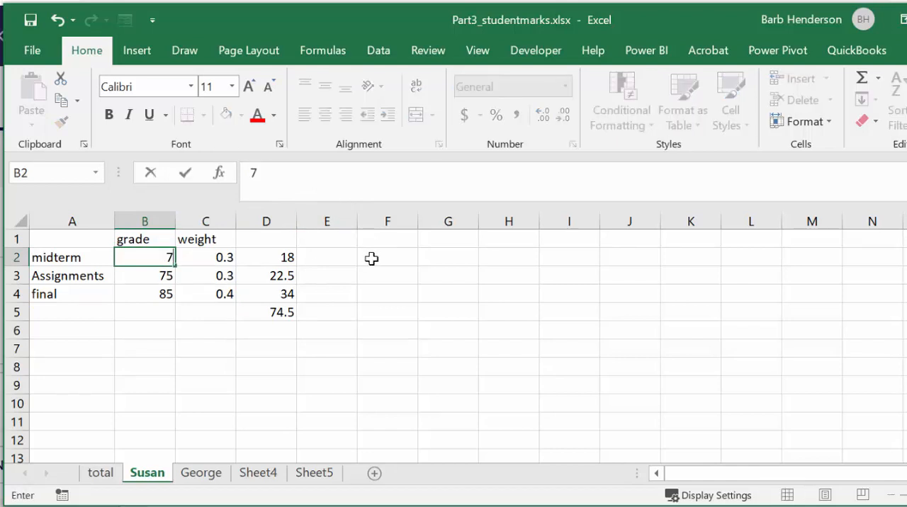
type("5")
key("Return")
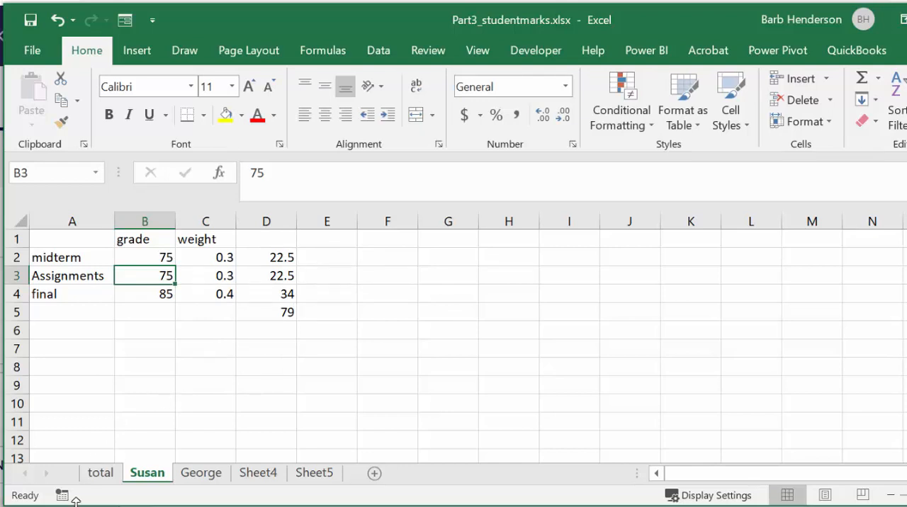
left_click(101, 477)
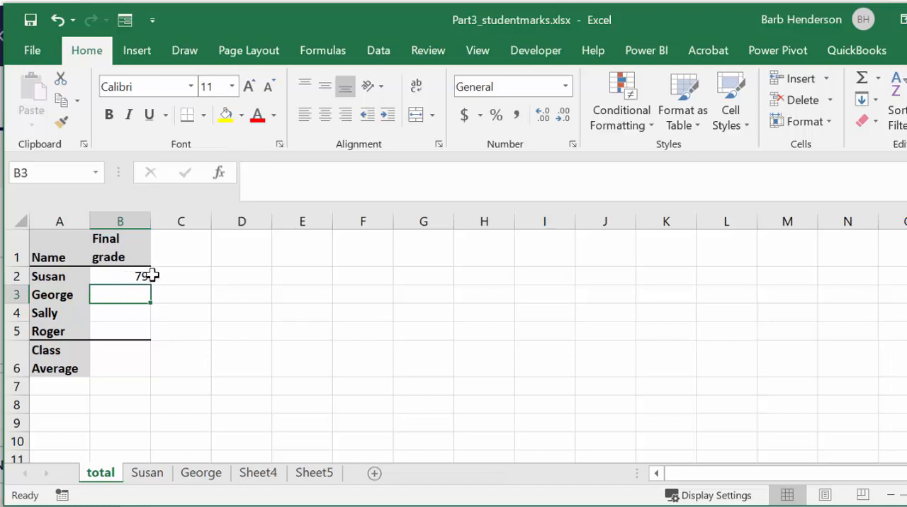
left_click(148, 474)
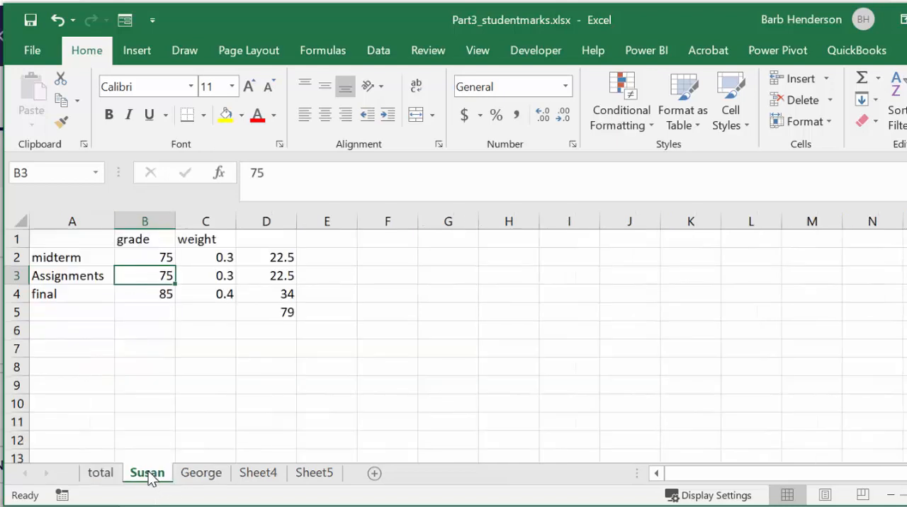
left_click(101, 474)
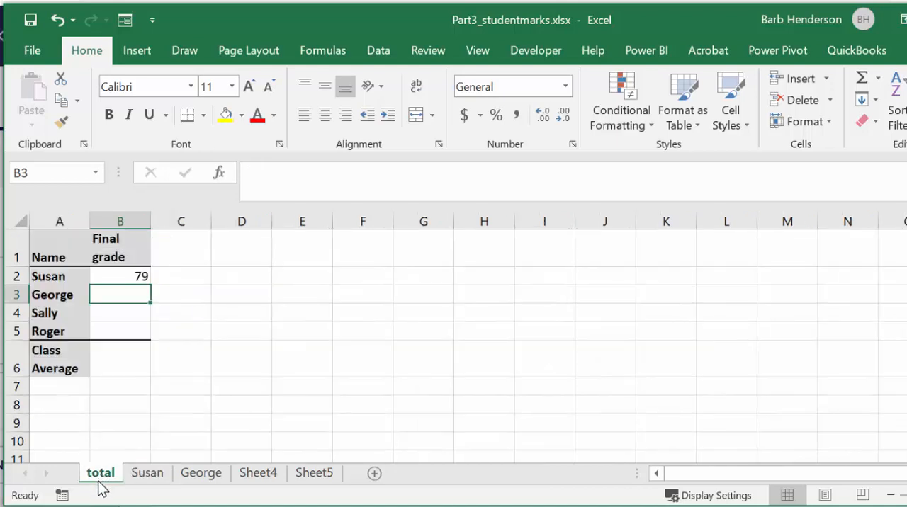
- On the total sheet, link the second student's final grade in B3 to cell D5 of that student's sheet
left_click(203, 474)
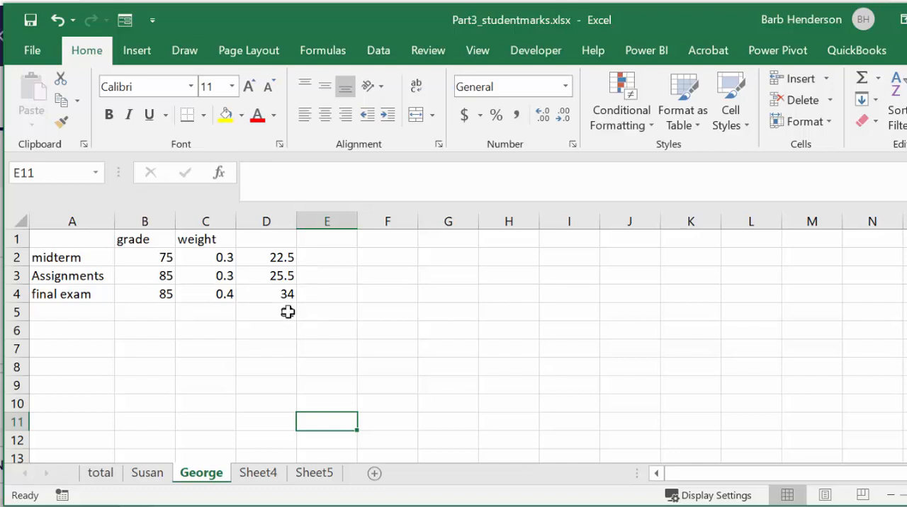
left_click(101, 472)
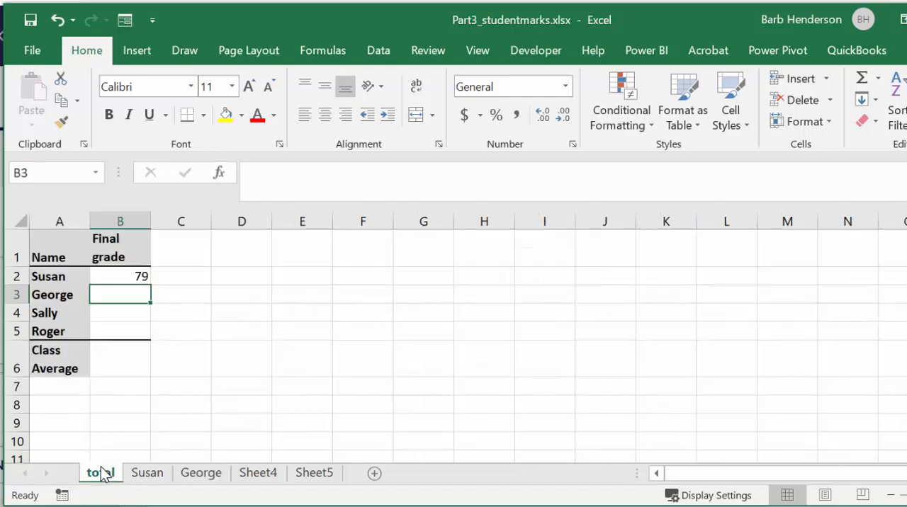
type("=")
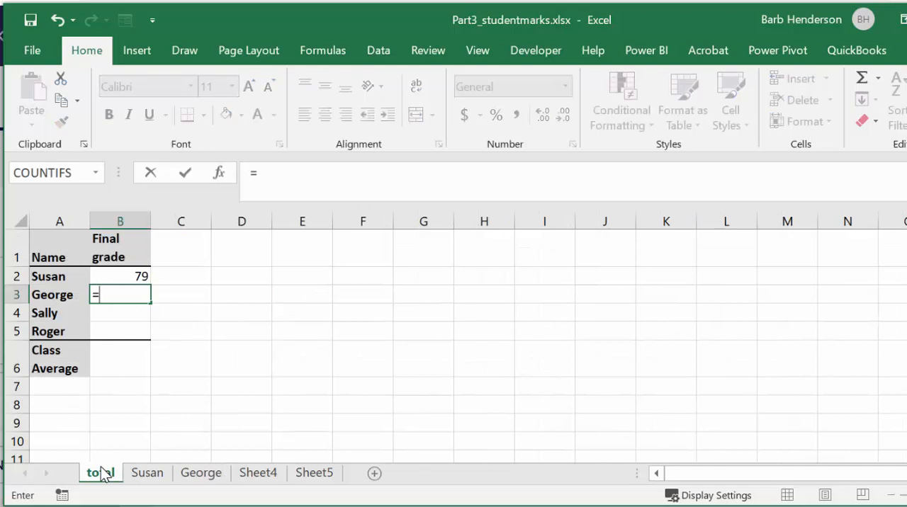
left_click(199, 473)
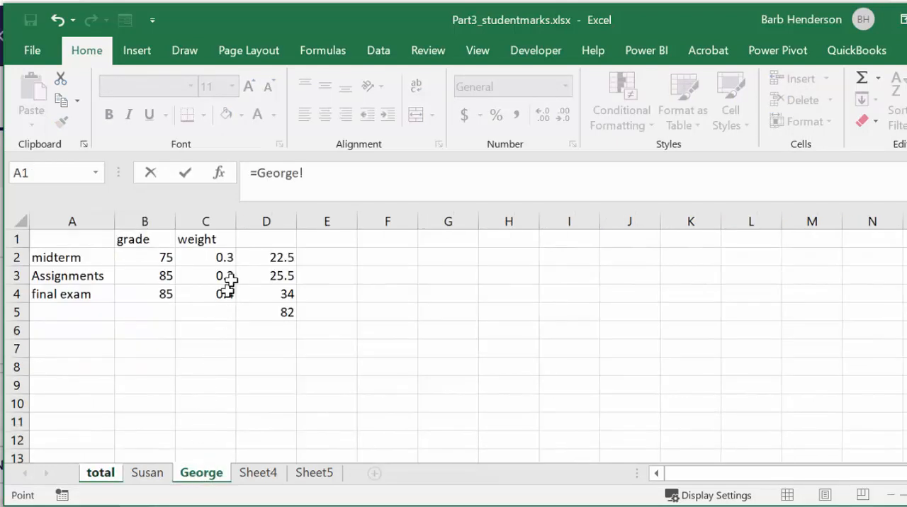
left_click(272, 312)
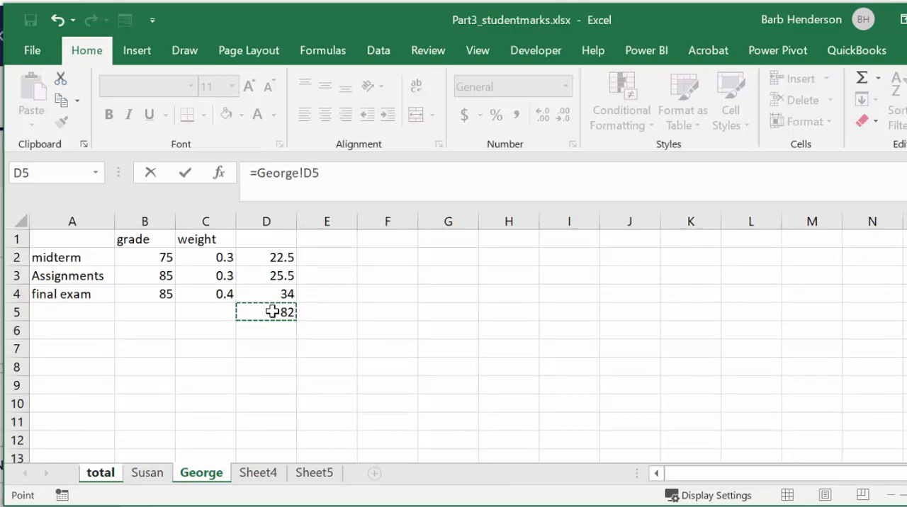
key("Return")
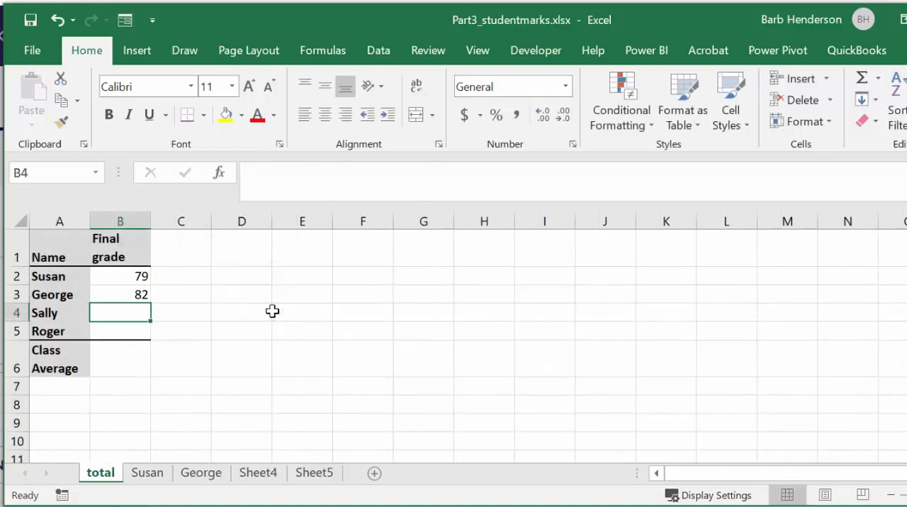
- Check the link formula in B3 of the total sheet and review the grades and weights on Sheet4 and Sheet5
left_click(132, 294)
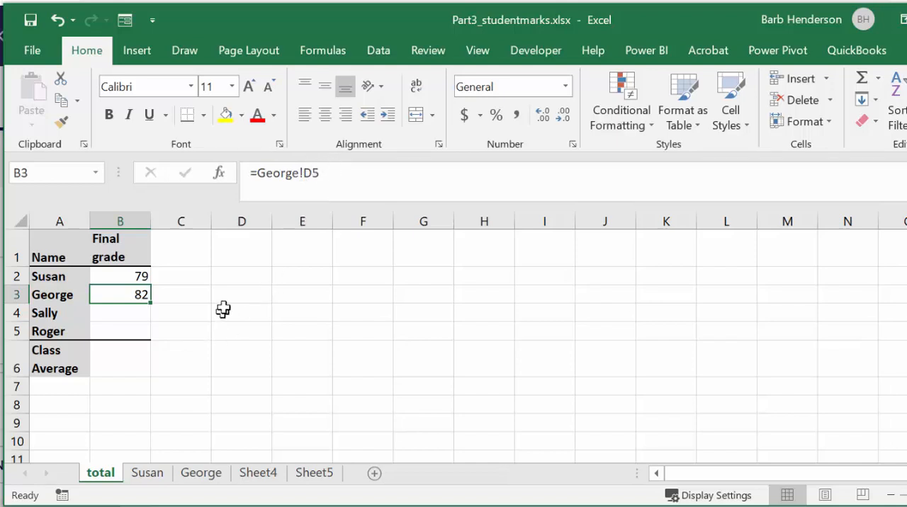
left_click(207, 292)
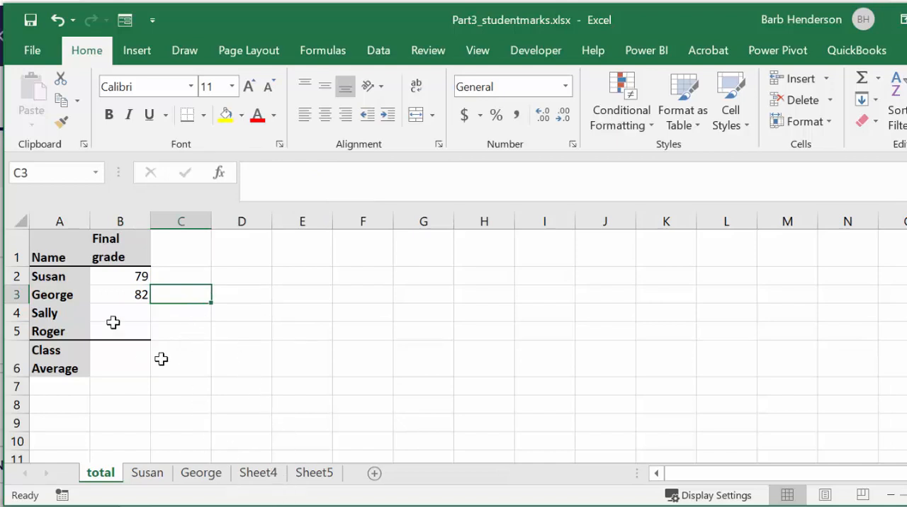
left_click(270, 473)
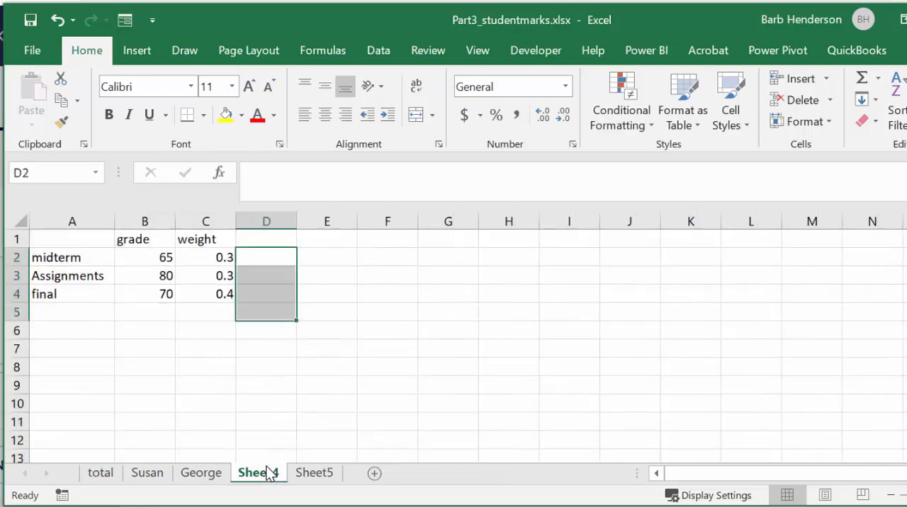
left_click(324, 476)
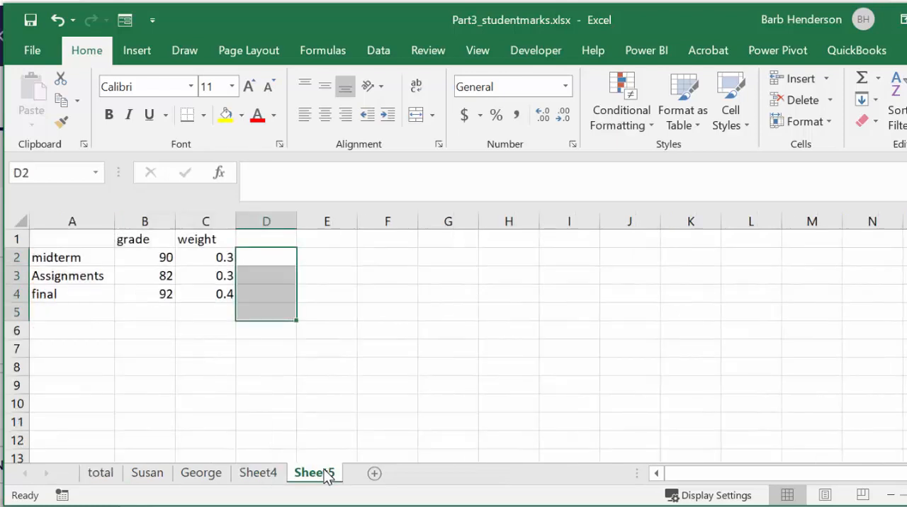
left_click(260, 475)
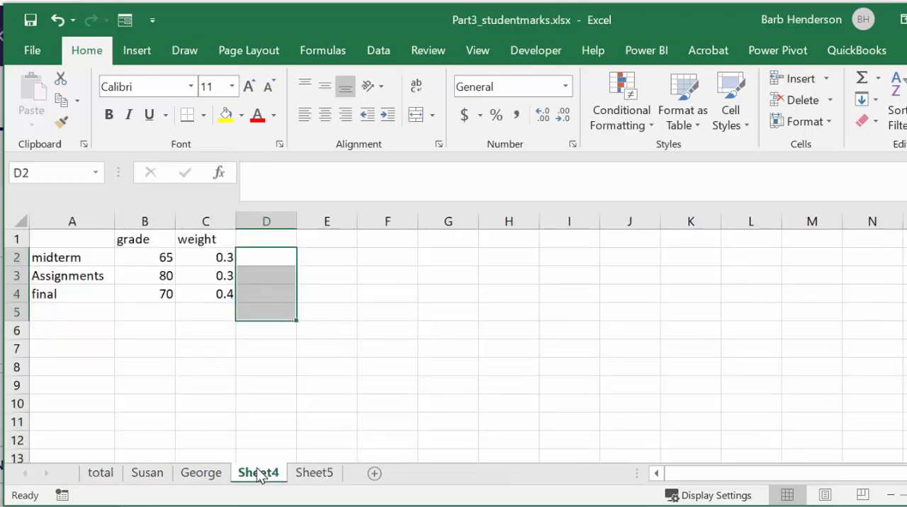
left_click(325, 476)
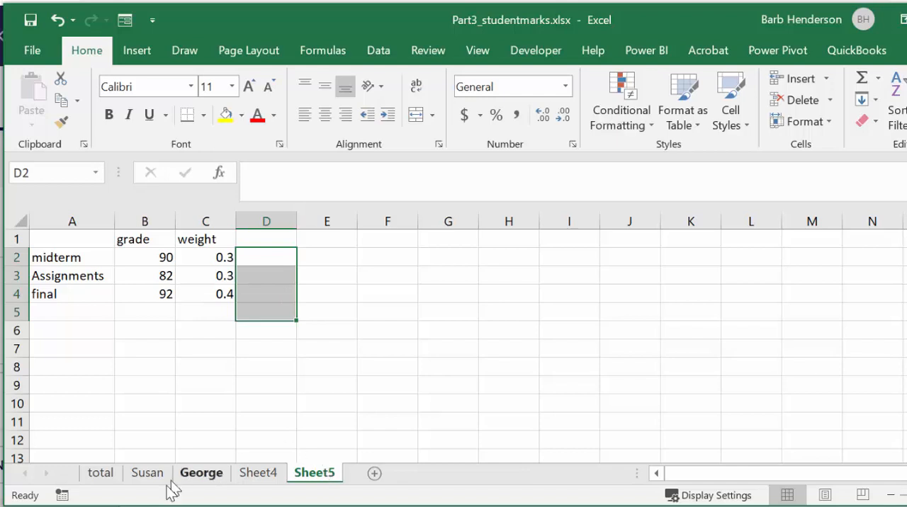
left_click(99, 476)
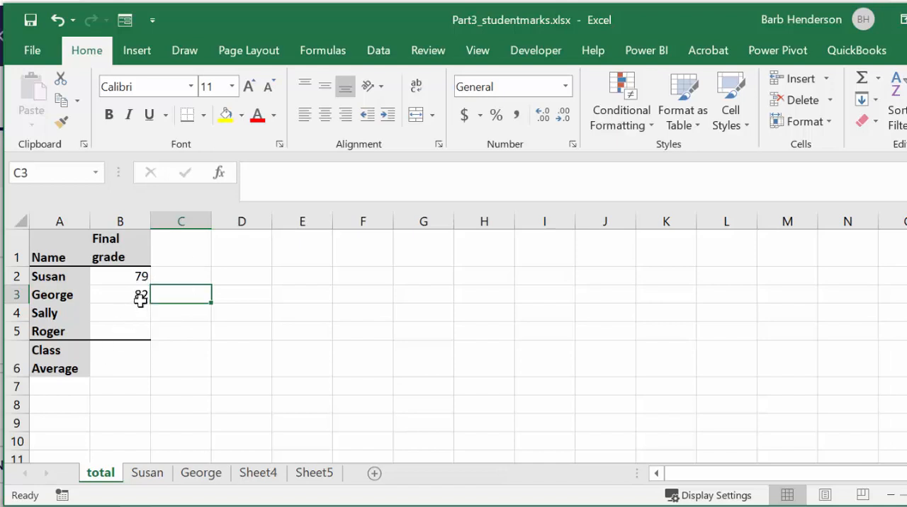
left_click(124, 366)
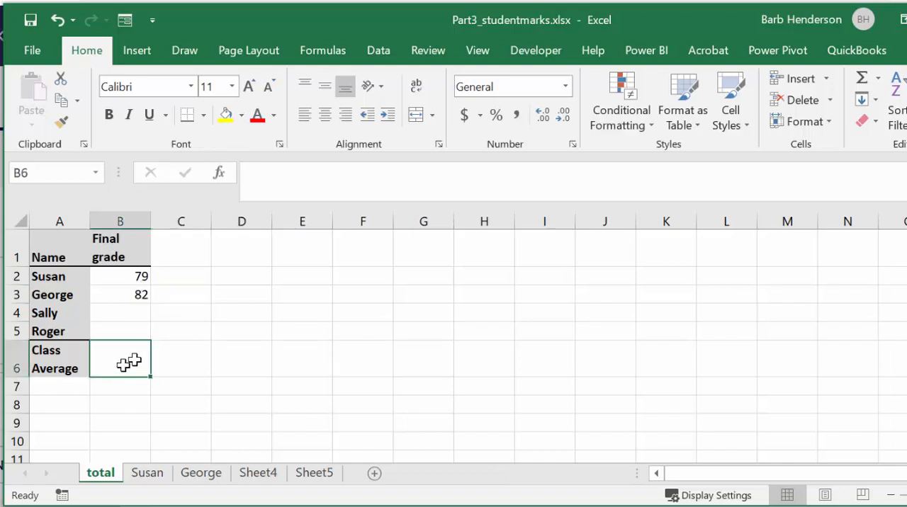
left_click(879, 79)
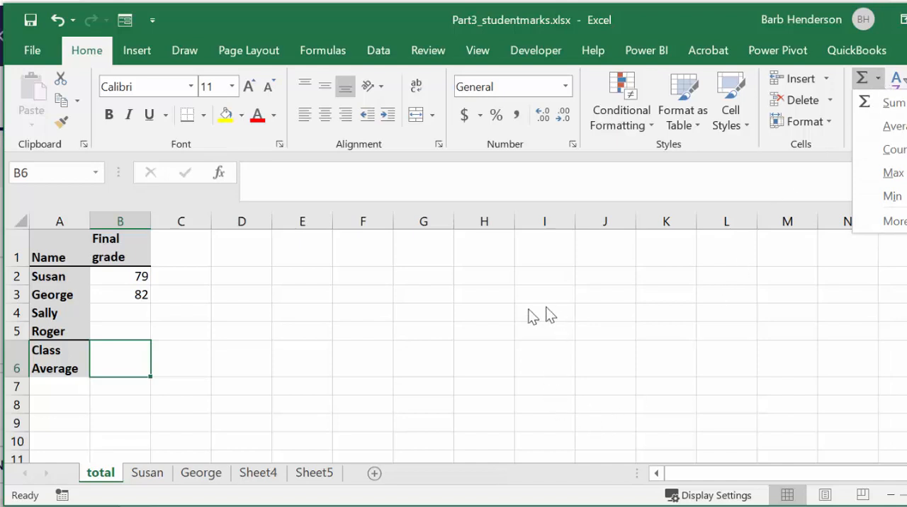
left_click(383, 337)
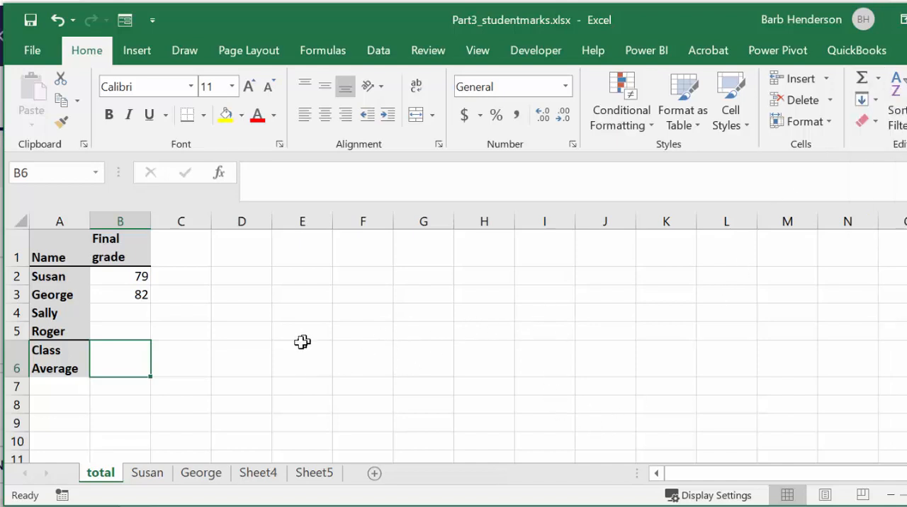
left_click(228, 295)
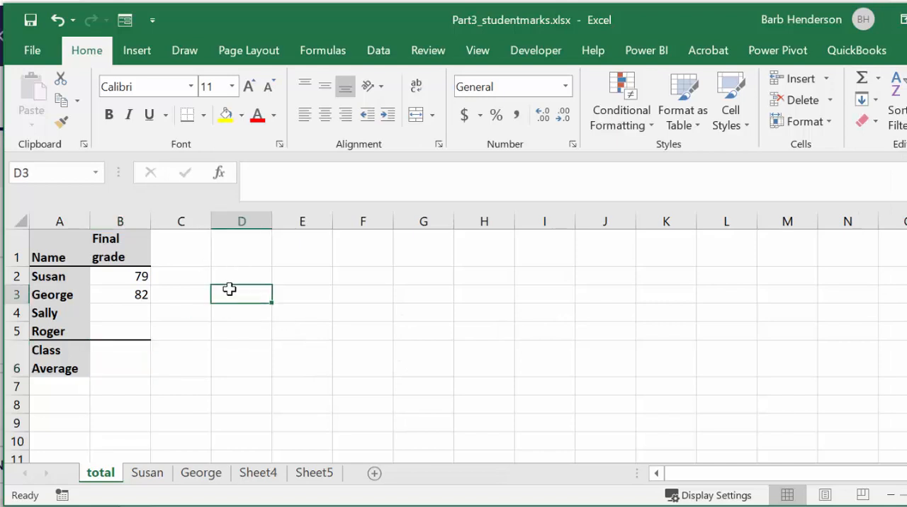